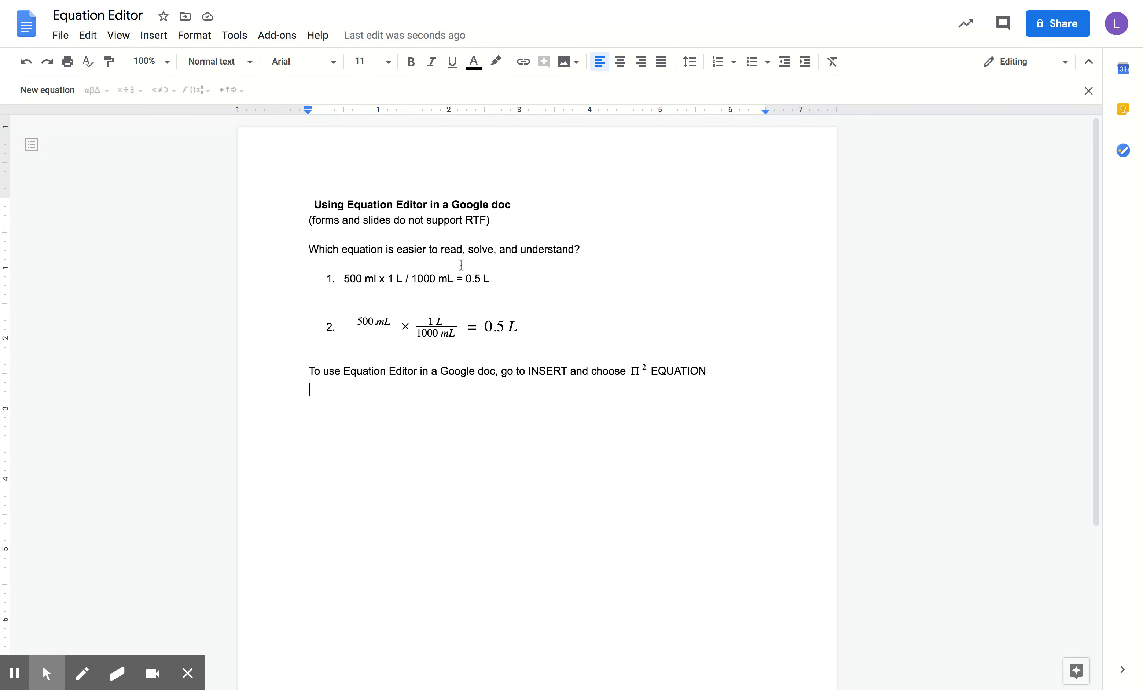
{"action": "left_click", "coordinate": [328, 279]}
{"action": "left_click", "coordinate": [409, 280]}
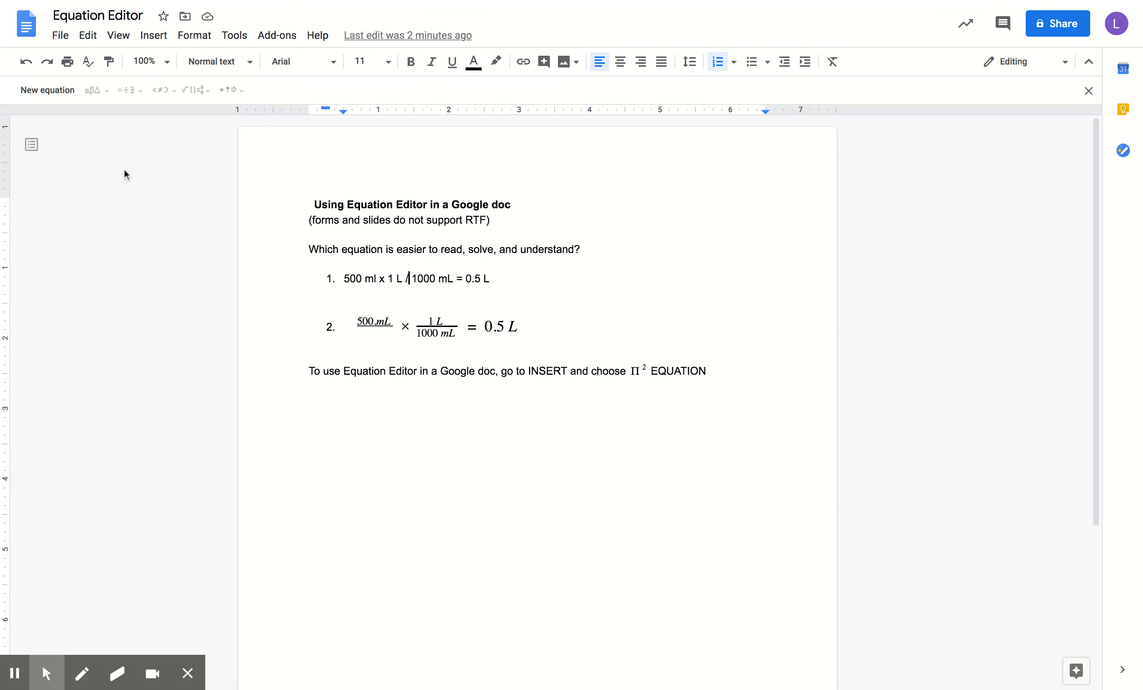
- Add a blank line below the sentence about choosing EQUATION and insert a new equation there
{"action": "left_click", "coordinate": [318, 409]}
{"action": "key", "text": "Return"}
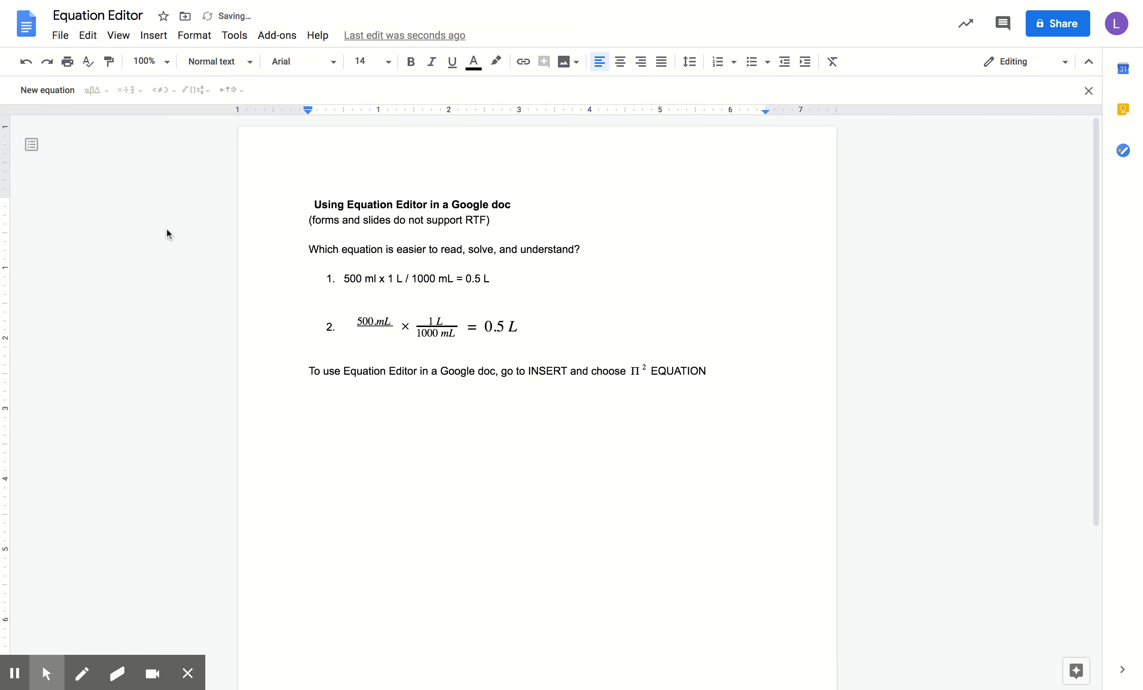
{"action": "left_click", "coordinate": [156, 37]}
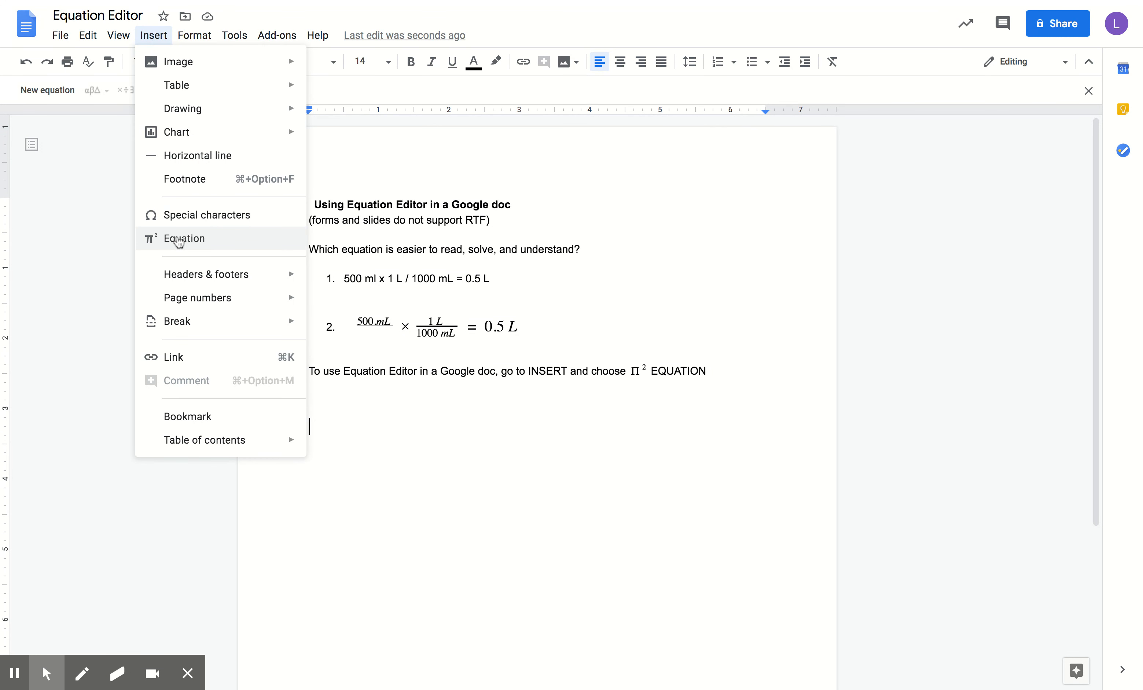
{"action": "left_click", "coordinate": [179, 240]}
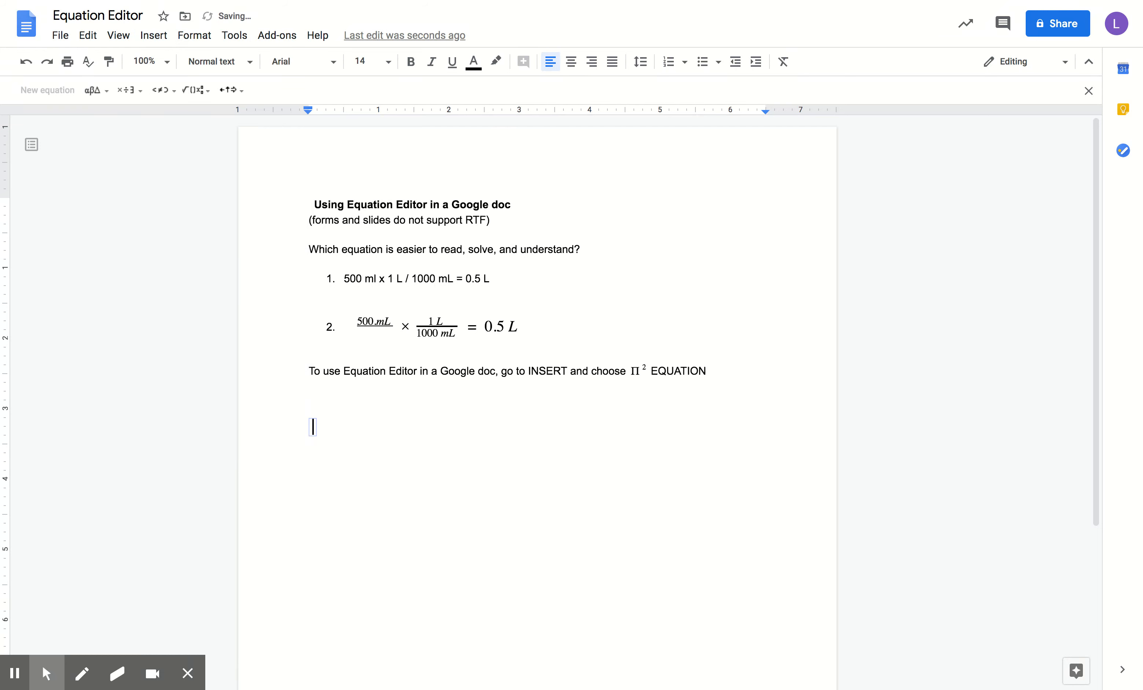
- Look through the equation symbol sets for Greek letters, operators and relations
{"action": "left_click", "coordinate": [105, 94]}
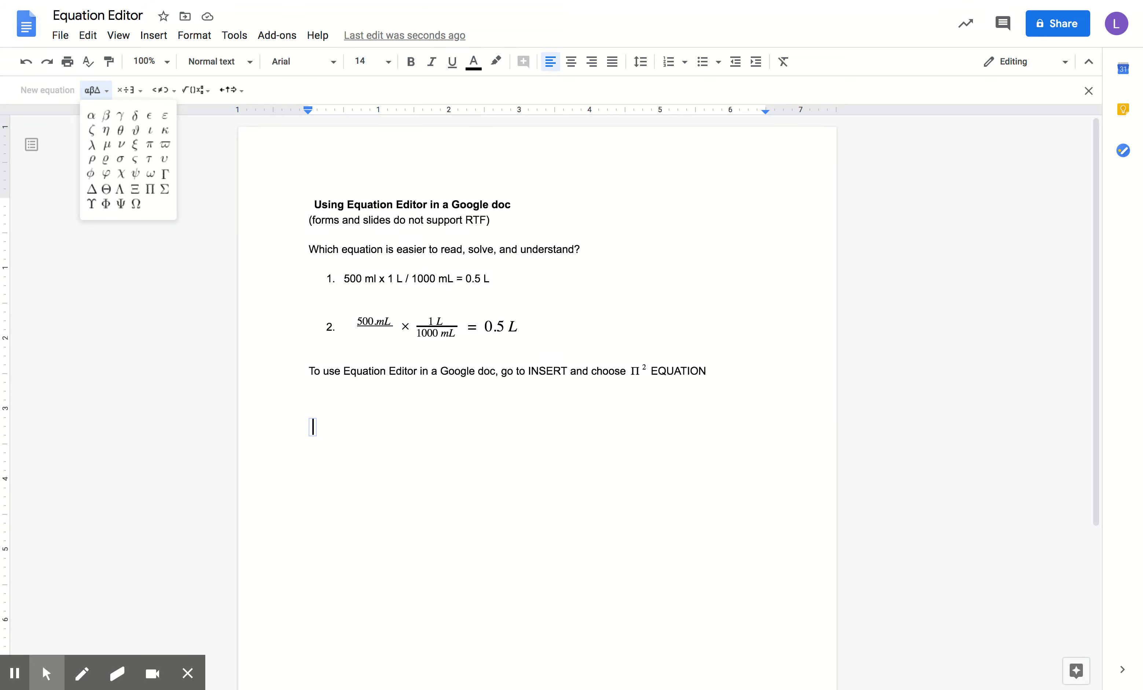
{"action": "left_click", "coordinate": [130, 91]}
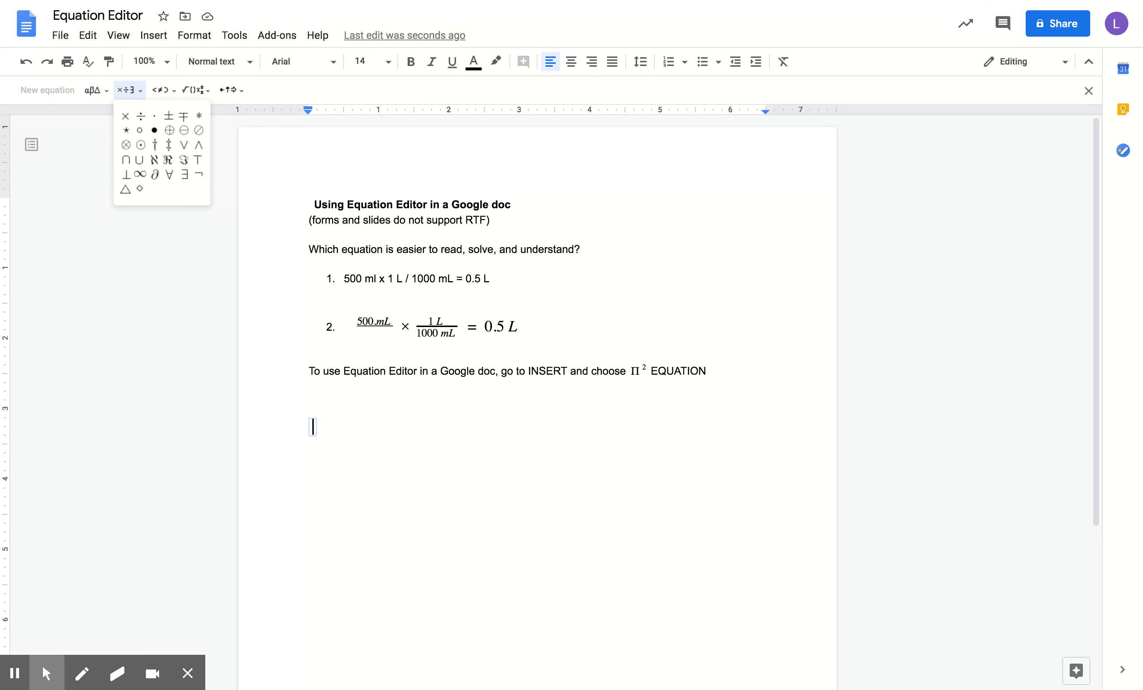
{"action": "left_click", "coordinate": [162, 90]}
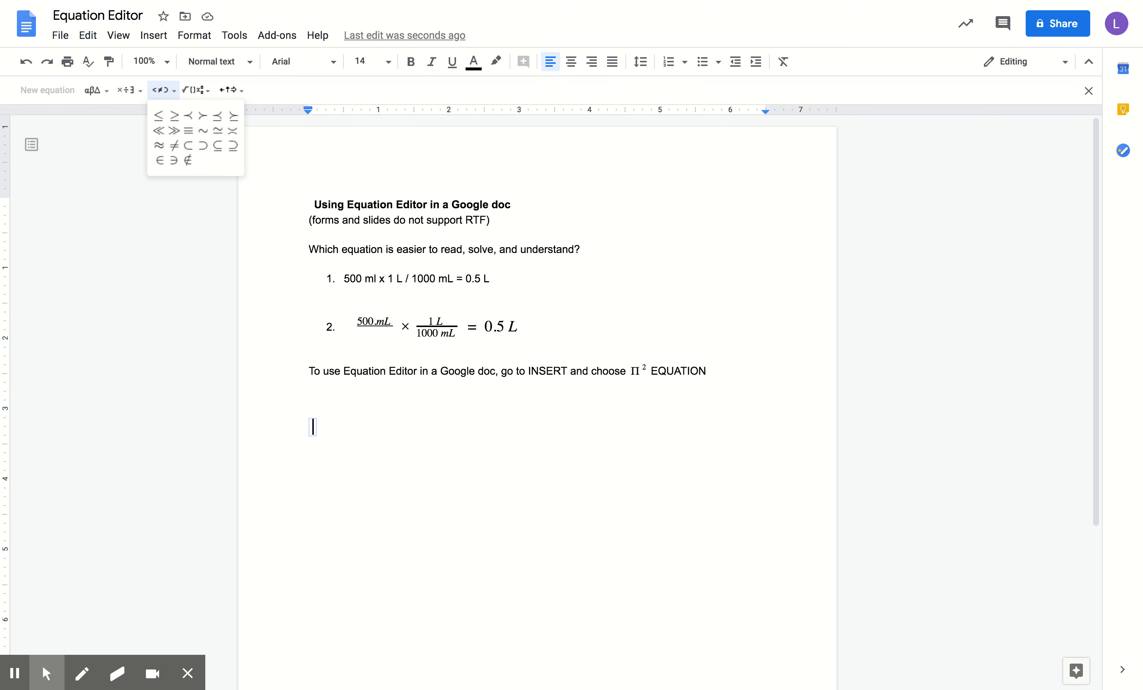
- Insert a fraction into the new equation with 25.0 g as the numerator and 1 as the denominator
{"action": "left_click", "coordinate": [197, 90]}
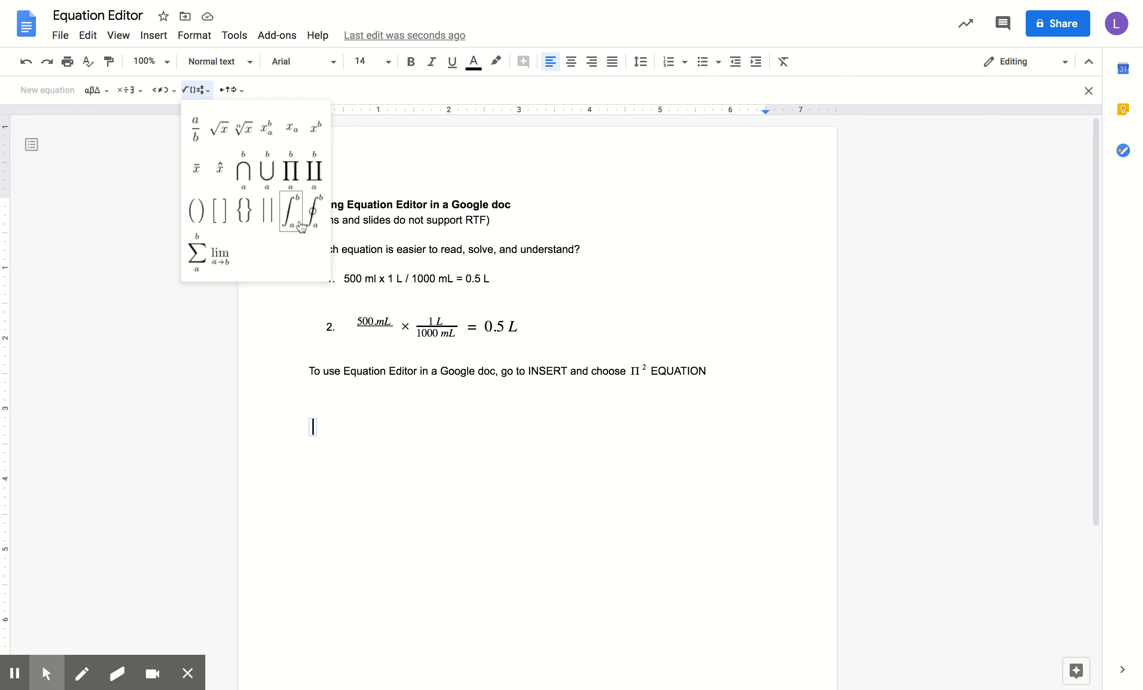
{"action": "mouse_move", "coordinate": [226, 95]}
{"action": "left_click", "coordinate": [196, 132]}
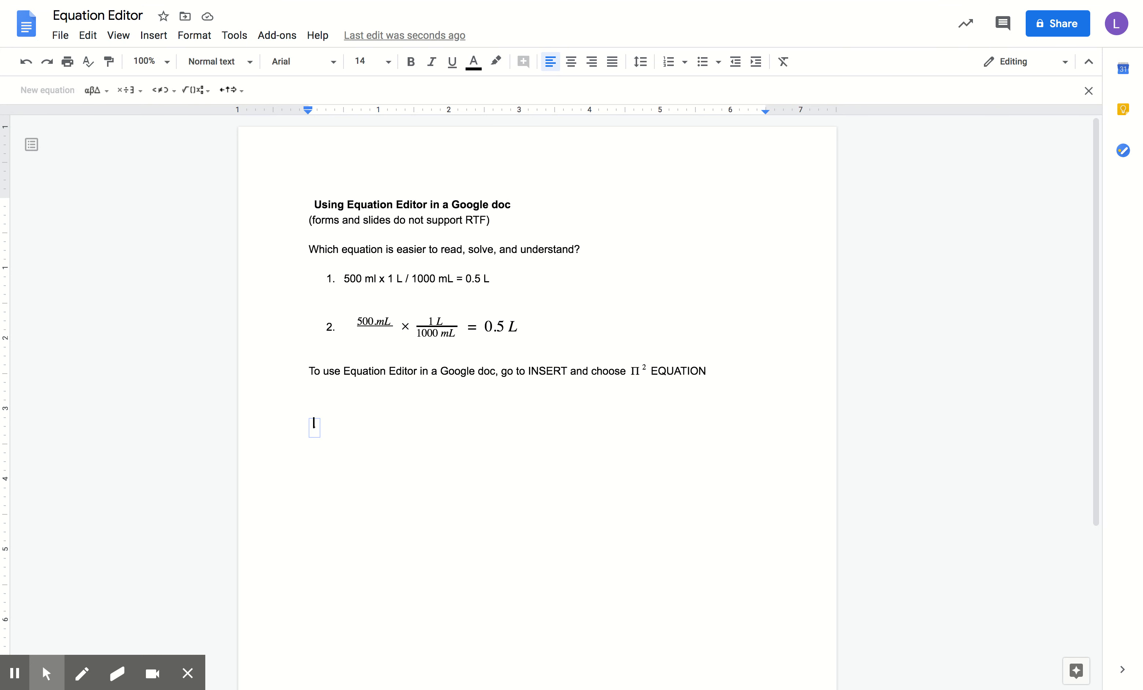
{"action": "type", "text": "25.0 g"}
{"action": "type", "text": "1"}
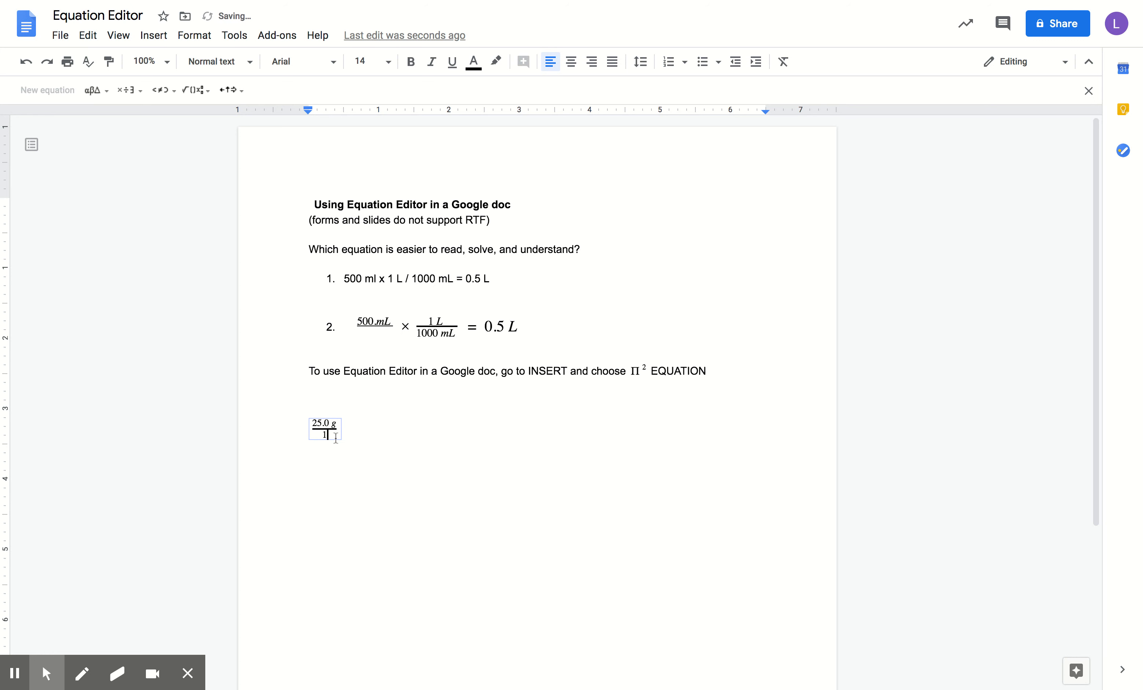
{"action": "left_click", "coordinate": [357, 431]}
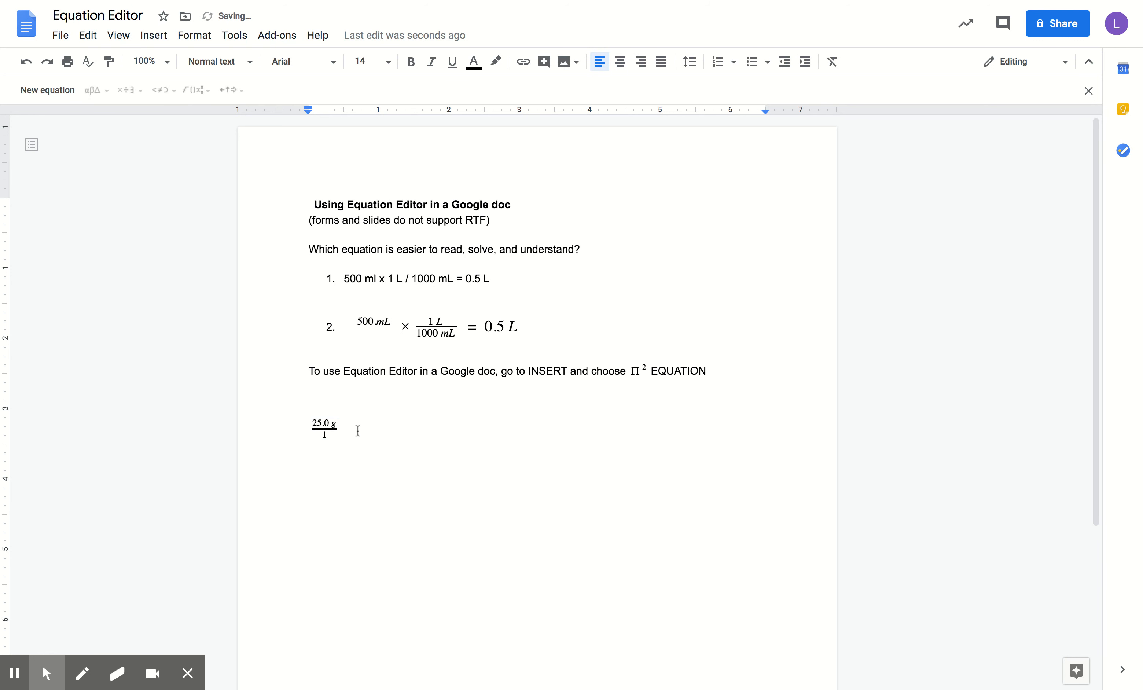
- Continue the expression with an x, a second equation containing the fraction 1 kg over 1000 g, and an equals sign
{"action": "type", "text": "x"}
{"action": "left_click", "coordinate": [148, 36]}
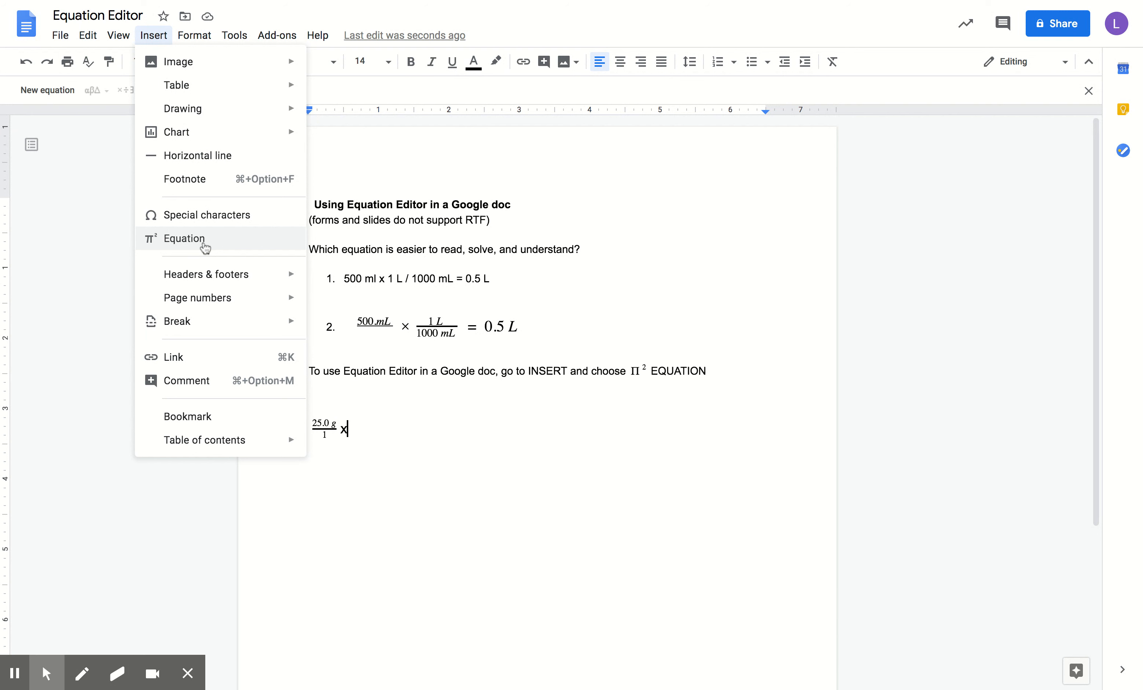
{"action": "left_click", "coordinate": [221, 245]}
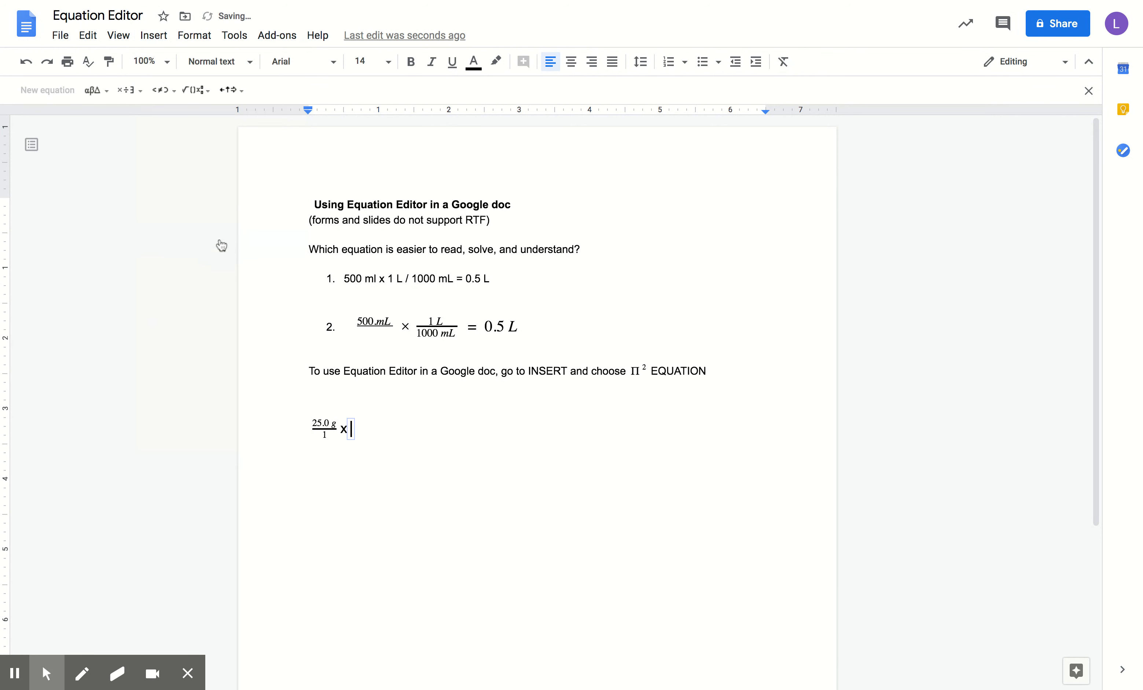
{"action": "left_click", "coordinate": [196, 90]}
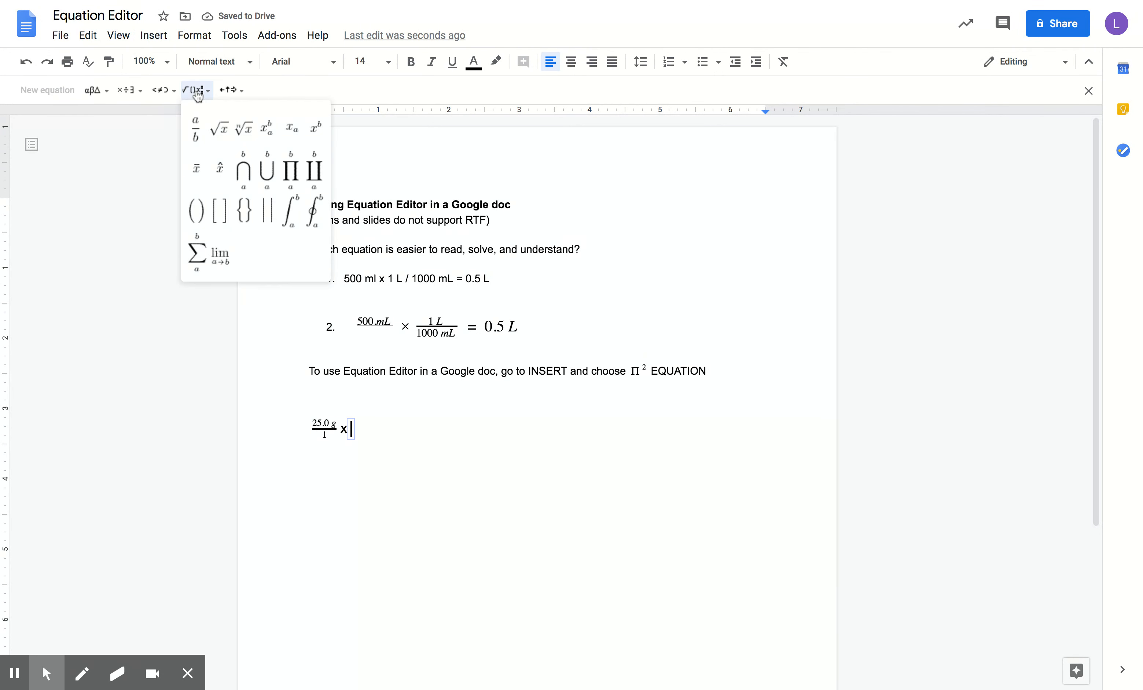
{"action": "left_click", "coordinate": [196, 132]}
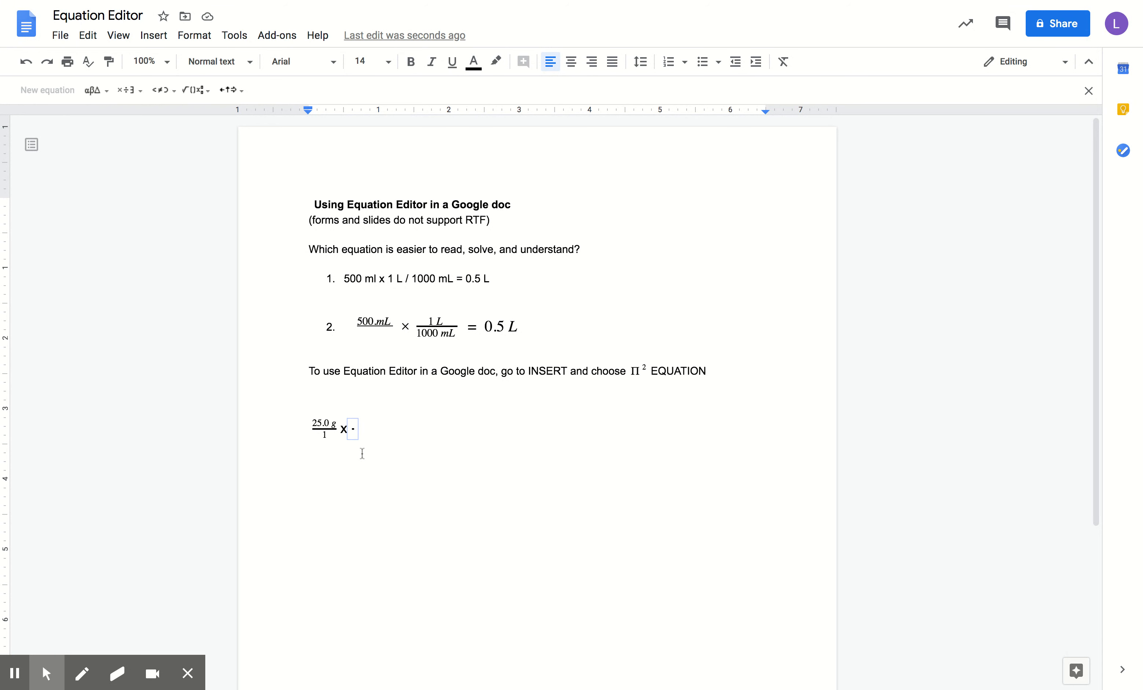
{"action": "type", "text": "1 kg"}
{"action": "key", "text": "Down"}
{"action": "type", "text": "1000 g"}
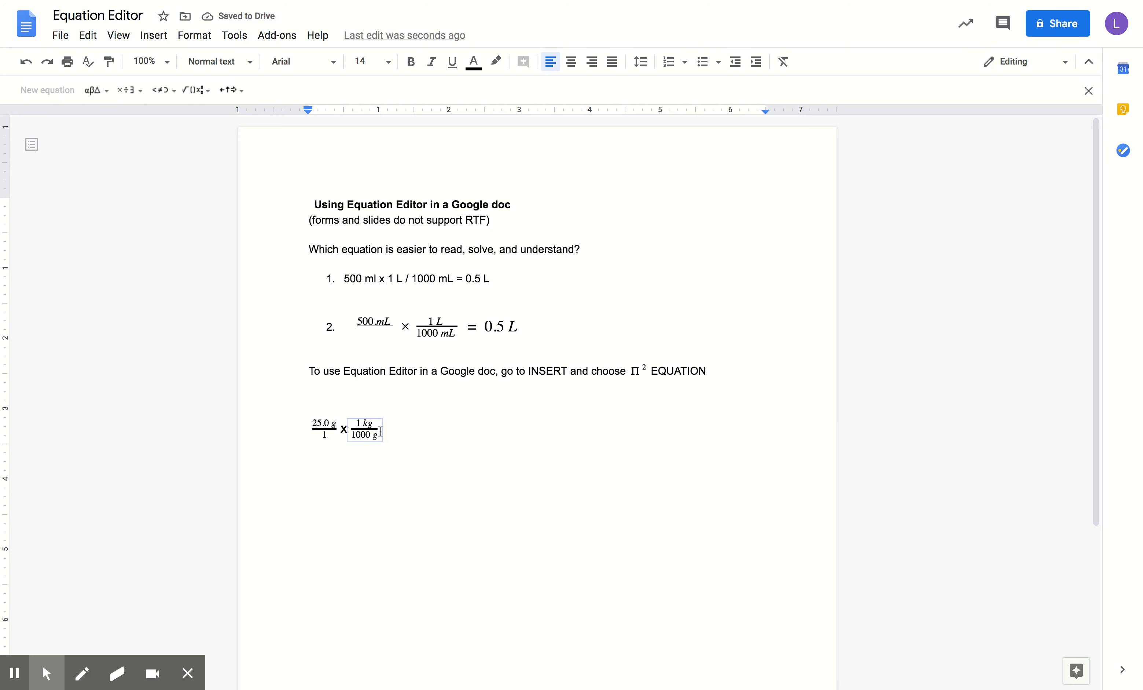
{"action": "left_click", "coordinate": [387, 428]}
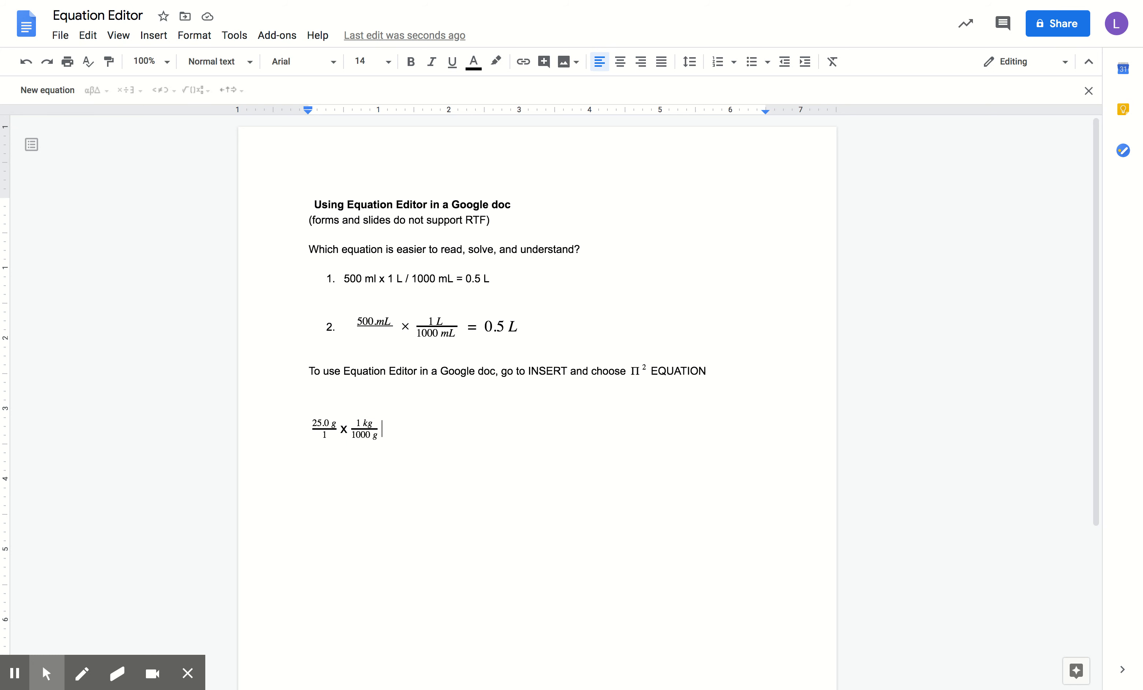
{"action": "type", "text": "="}
- Set the font size of the whole 25.0 g conversion expression to 18
{"action": "left_click_drag", "start_coordinate": [403, 428], "coordinate": [301, 429]}
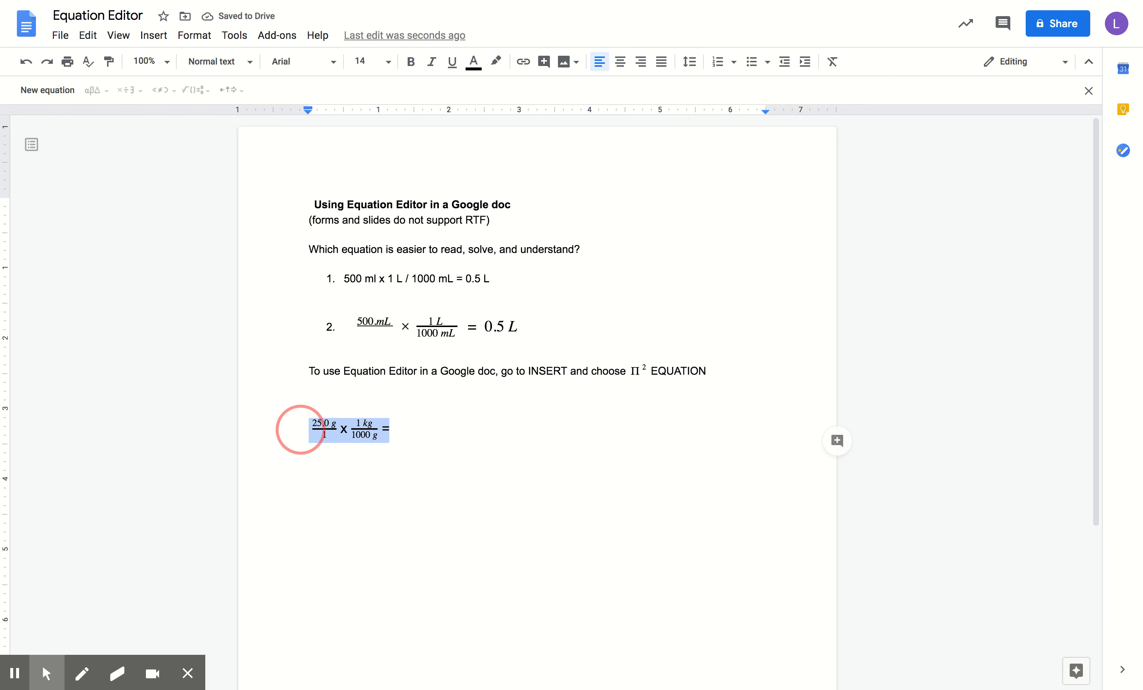
{"action": "left_click", "coordinate": [388, 67]}
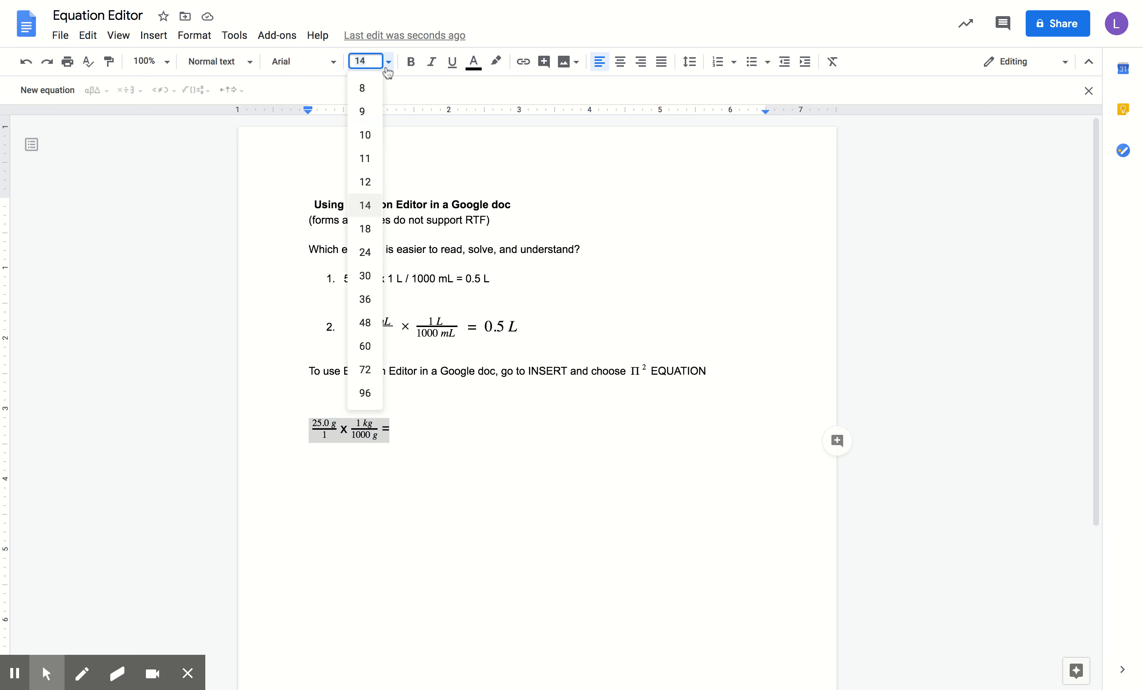
{"action": "left_click", "coordinate": [368, 208]}
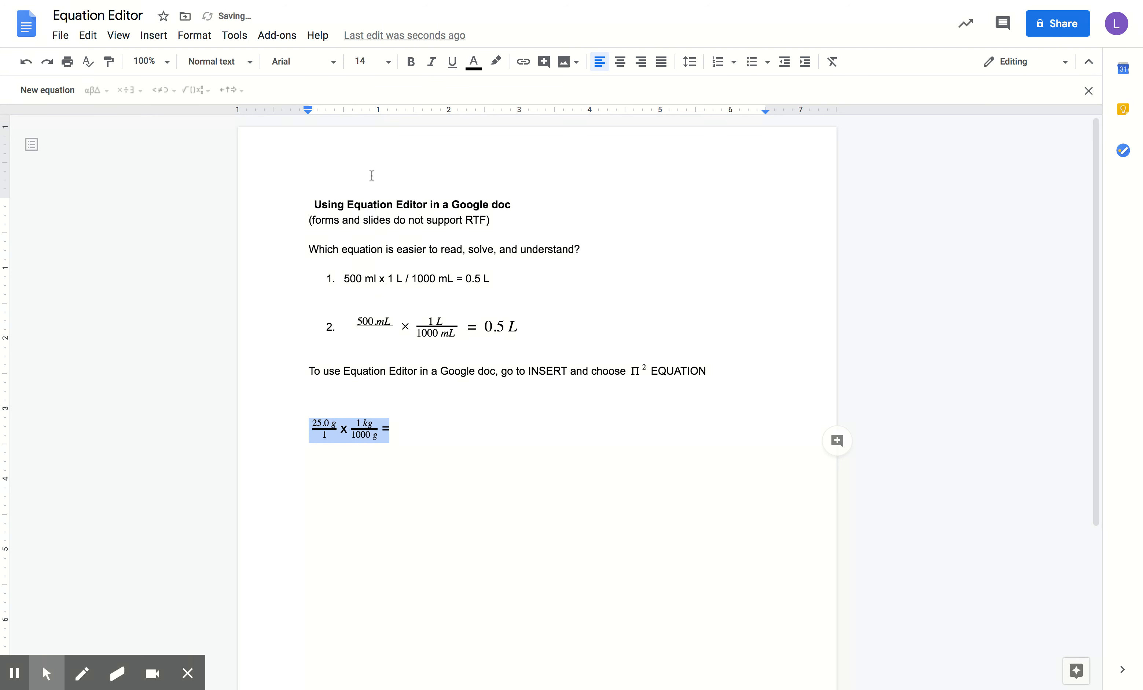
{"action": "left_click", "coordinate": [388, 62]}
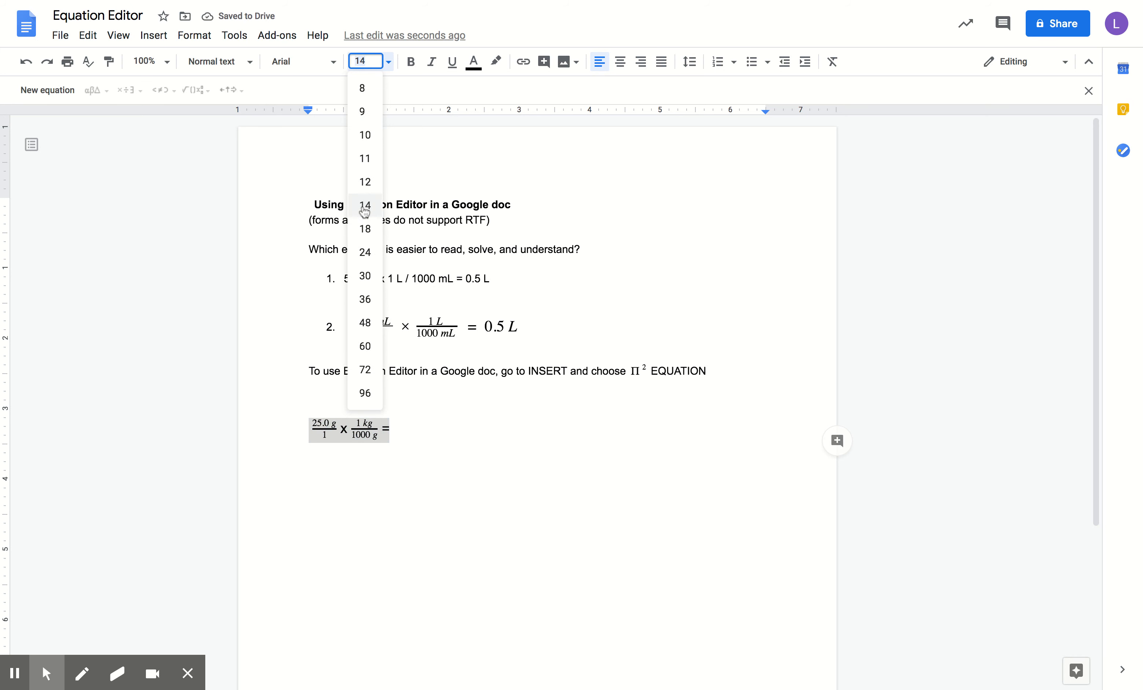
{"action": "left_click", "coordinate": [366, 229]}
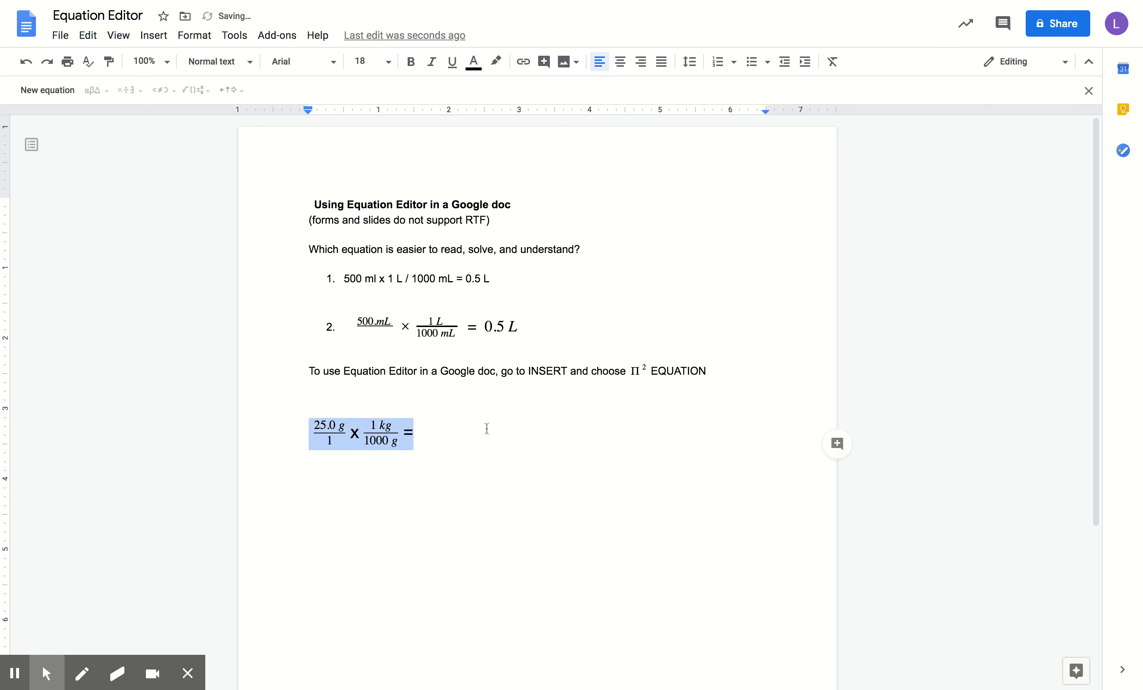
{"action": "left_click", "coordinate": [432, 433]}
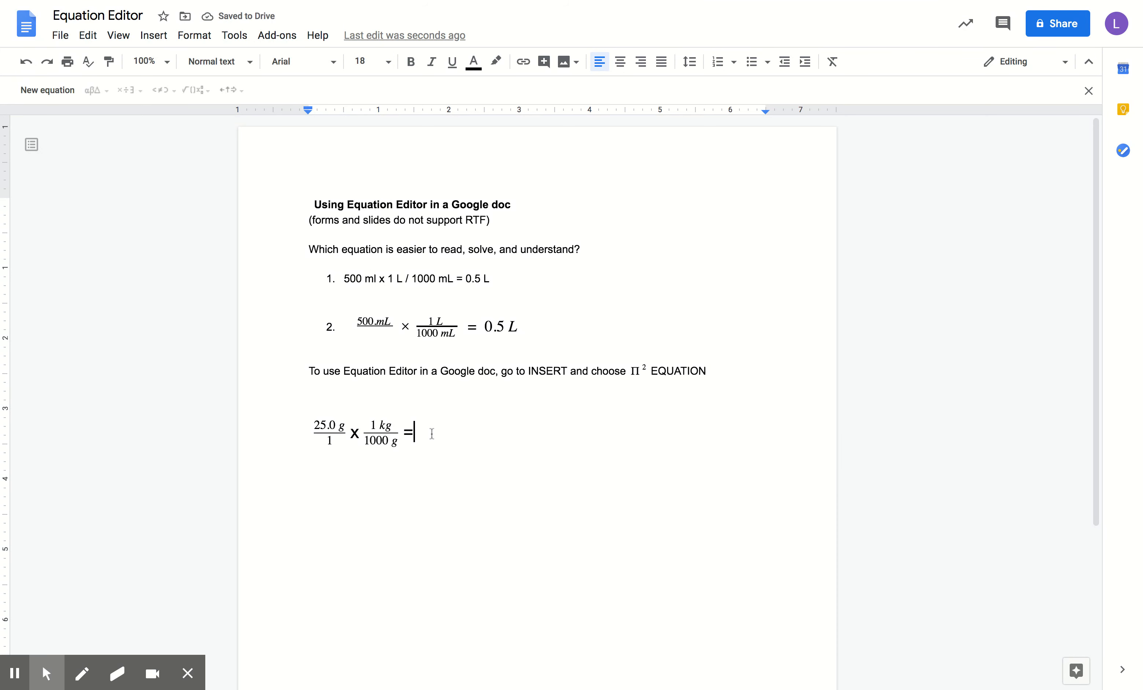